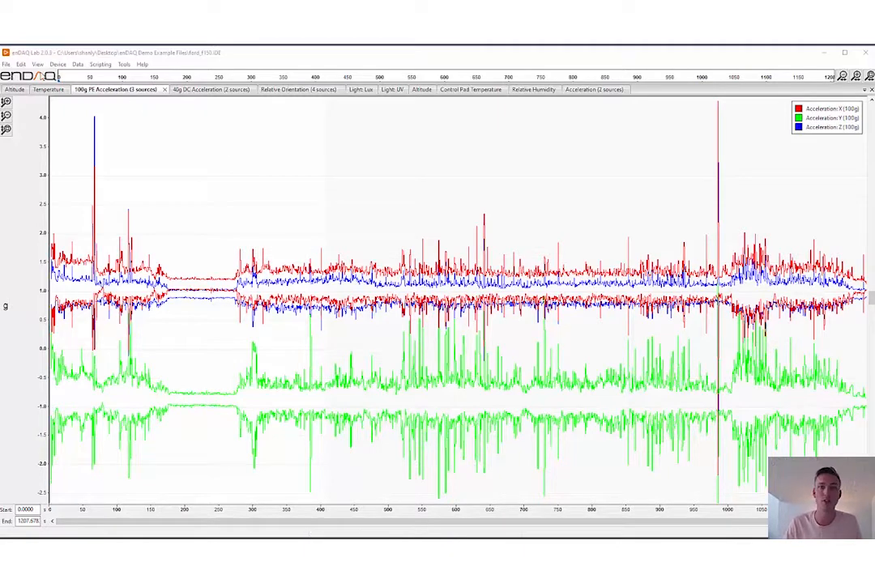
Start exporting the open recording as ford_f150.csv, in Comma Separated Values format, in the enDAQ Demo Example Files folder
left_click(5, 64)
left_click(42, 132)
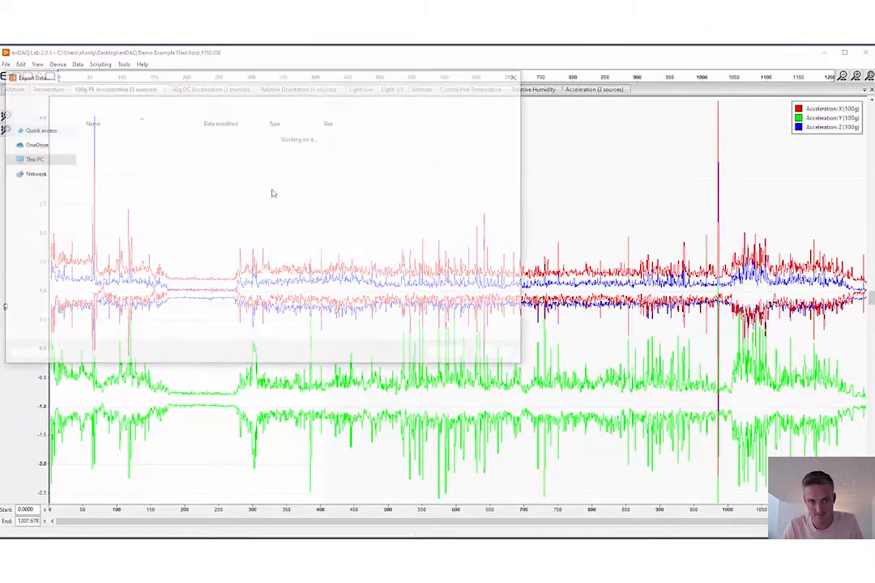
left_click_drag(301, 76, 361, 77)
left_click_drag(578, 363, 577, 454)
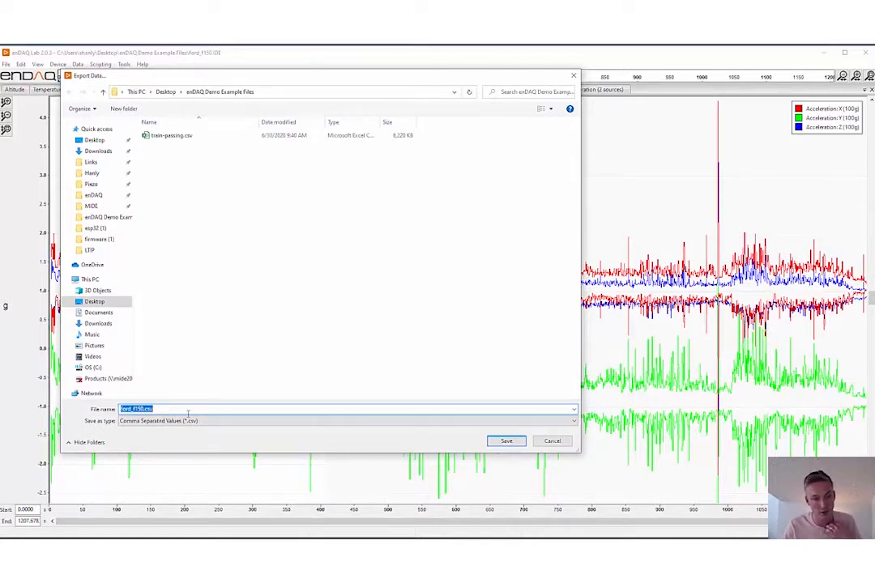
left_click(188, 422)
left_click(188, 429)
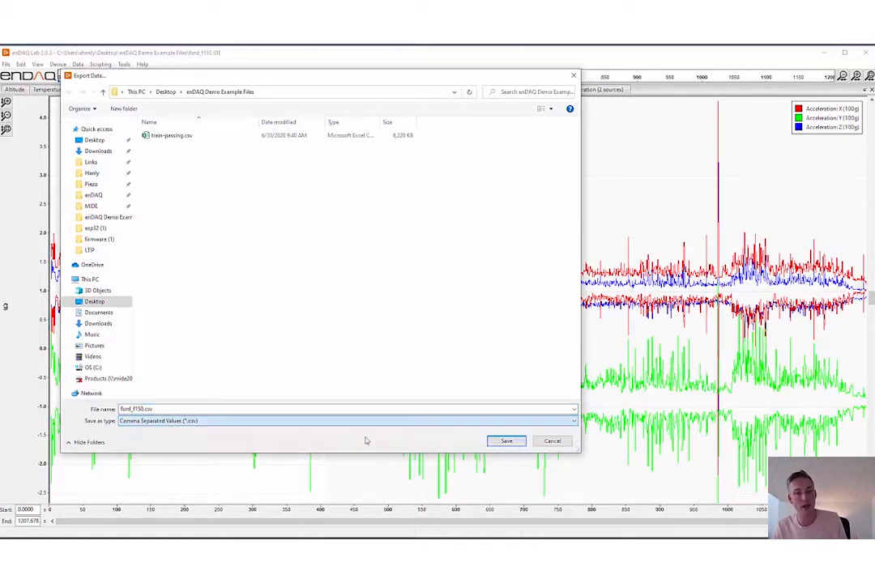
left_click(507, 441)
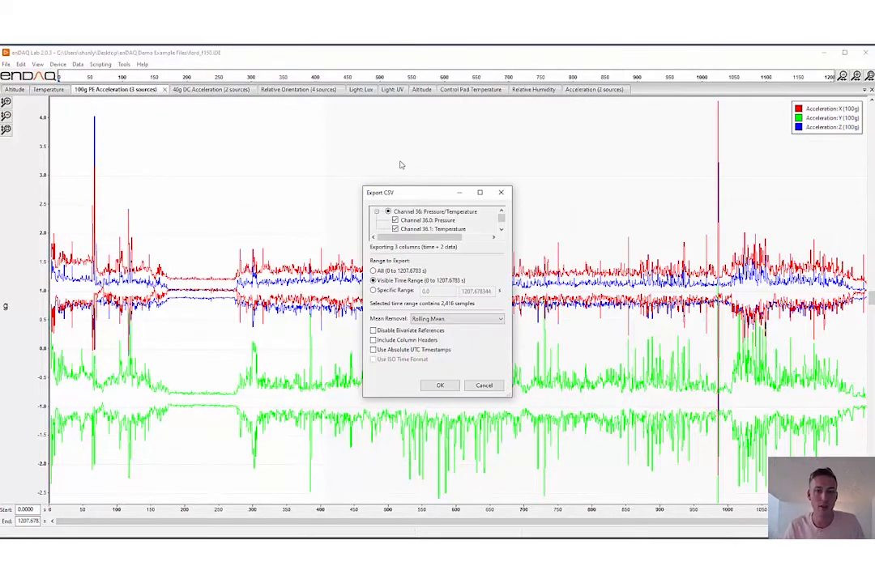
Enlarge the export settings window and try the Relative Orientation, 100g PE Acceleration, Light Sensor and 40g DC Acceleration channels in turn
left_click_drag(410, 195, 225, 130)
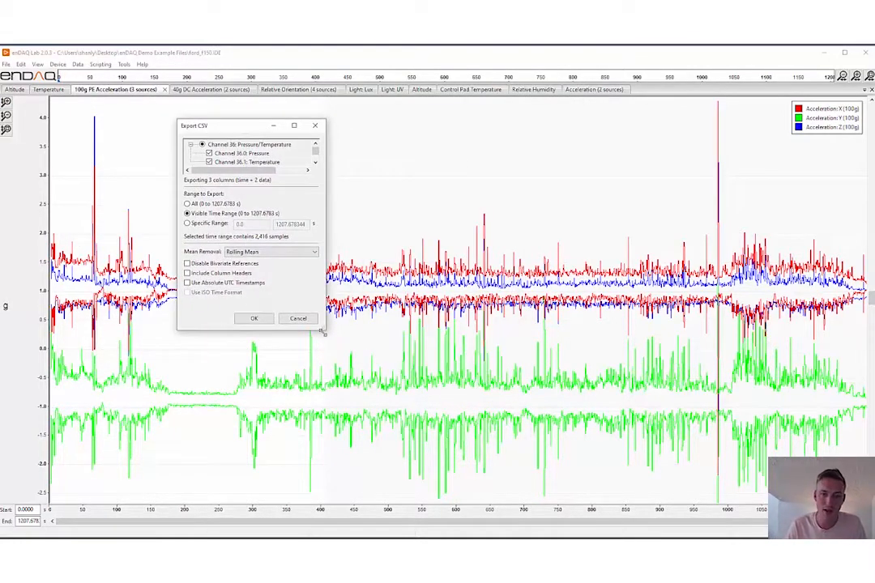
left_click_drag(322, 331, 431, 508)
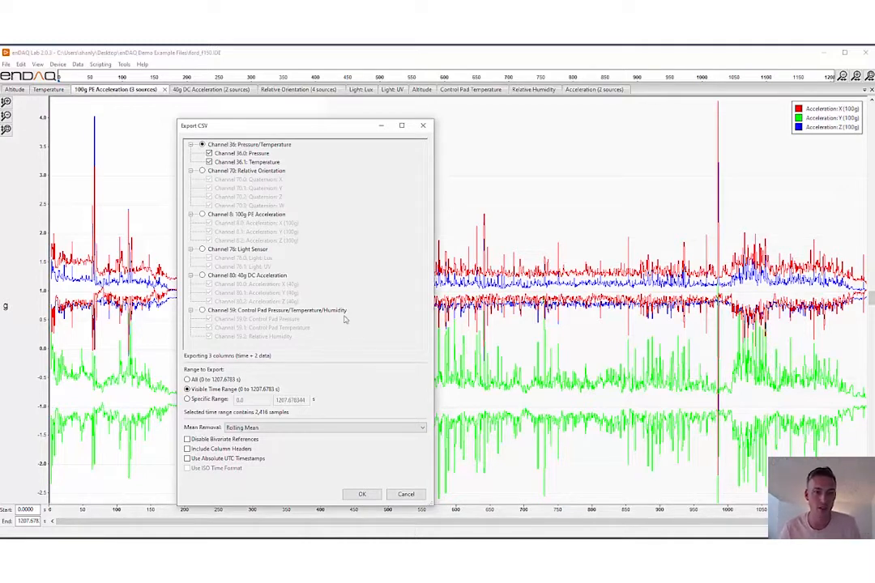
left_click(202, 171)
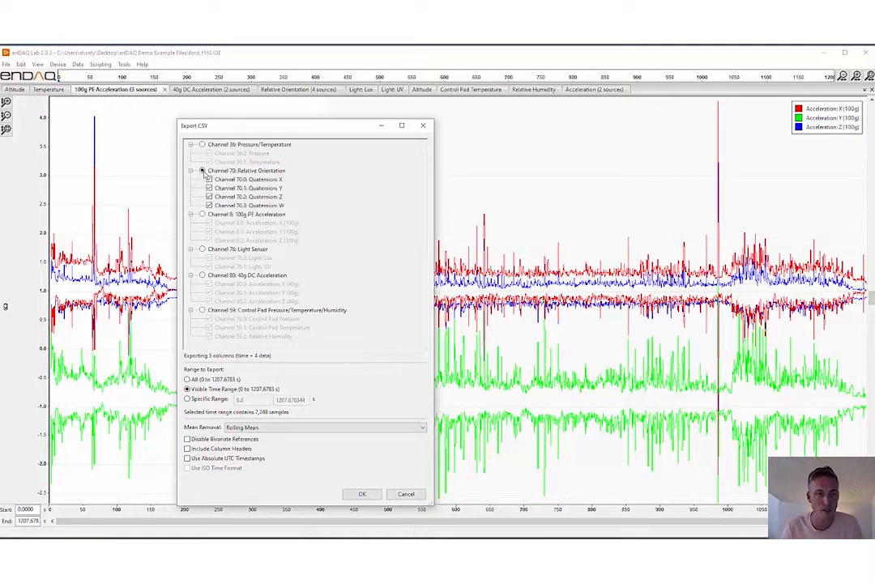
left_click(202, 214)
left_click(202, 249)
left_click(202, 275)
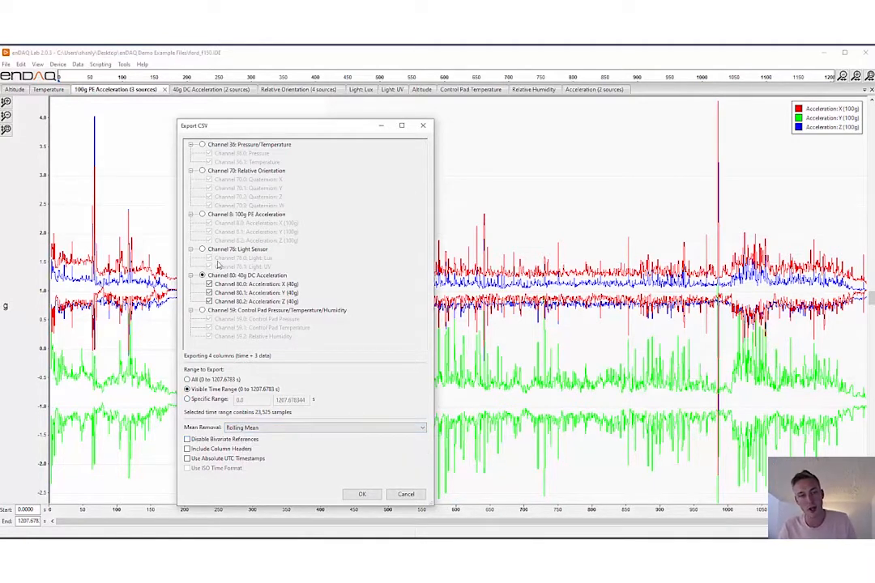
Export Channel 36: Pressure/Temperature over the visible time range with column headers included
left_click(203, 145)
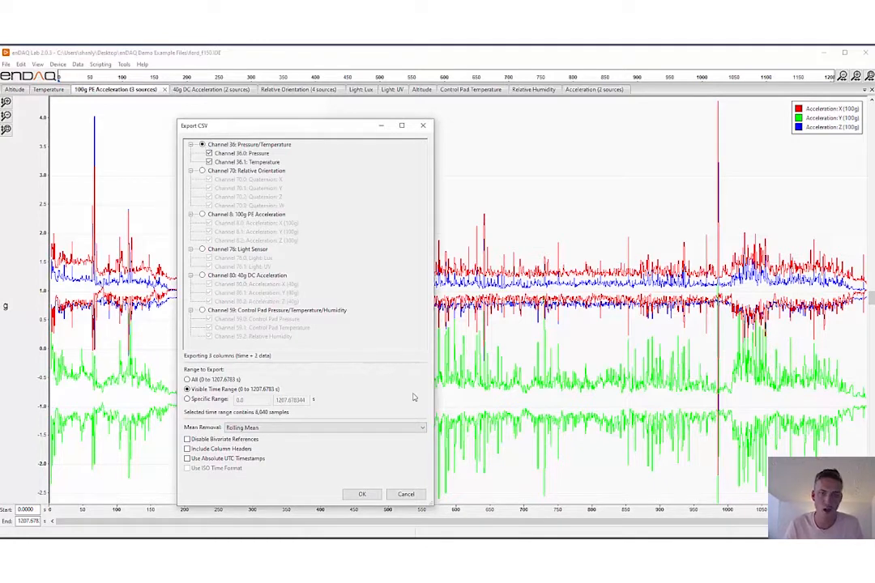
left_click(187, 449)
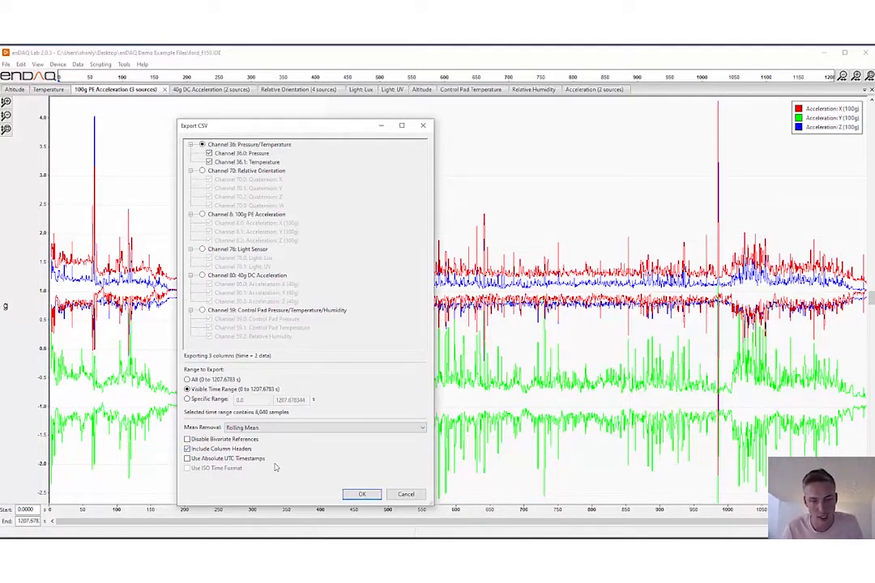
left_click(364, 494)
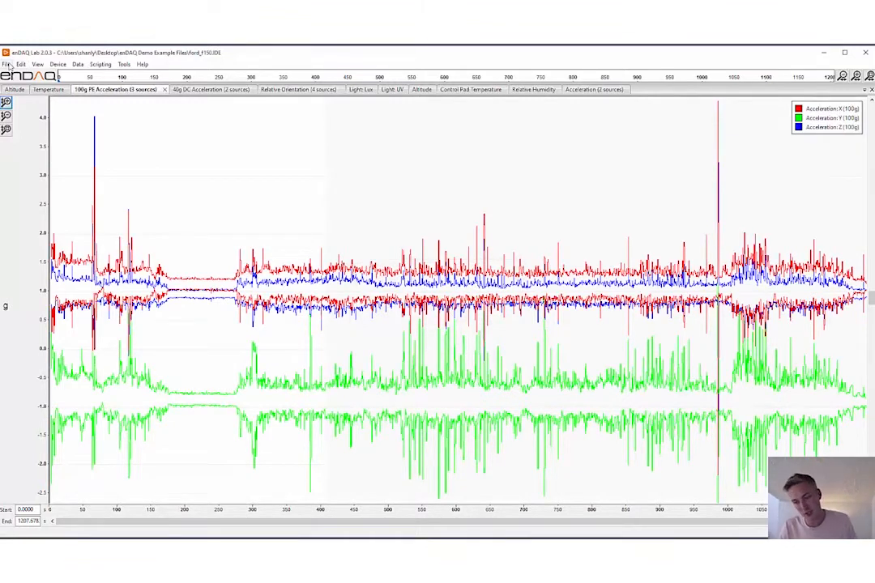
Batch export Motorcycle-Car-Crash.IDE, Seat-Base_21.IDE and train-passing.IDE to CSV, using channel names in the filenames and including column headers
left_click(123, 64)
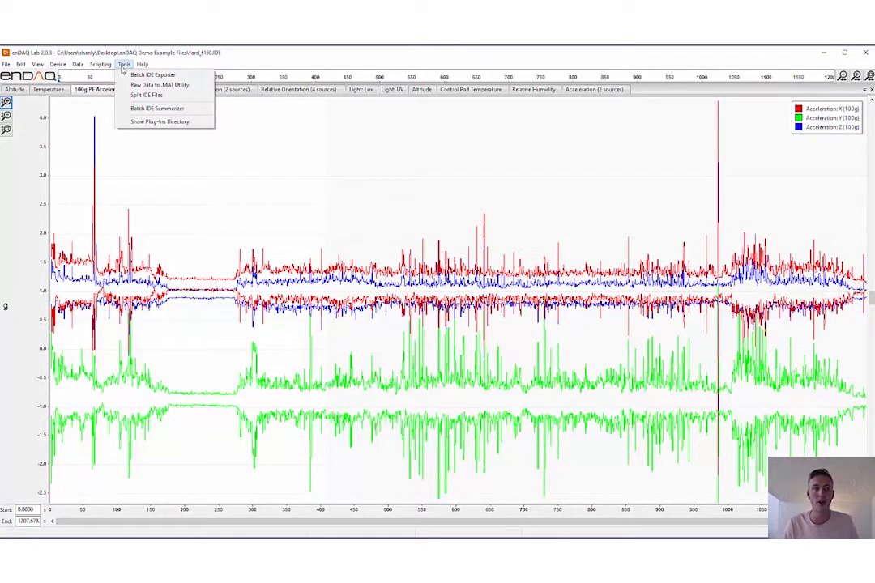
left_click(189, 75)
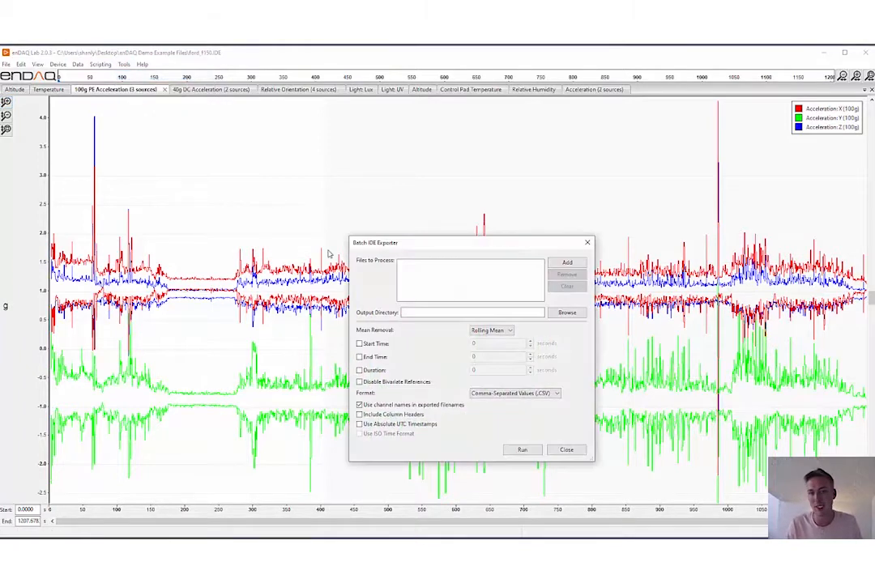
left_click_drag(431, 246, 297, 178)
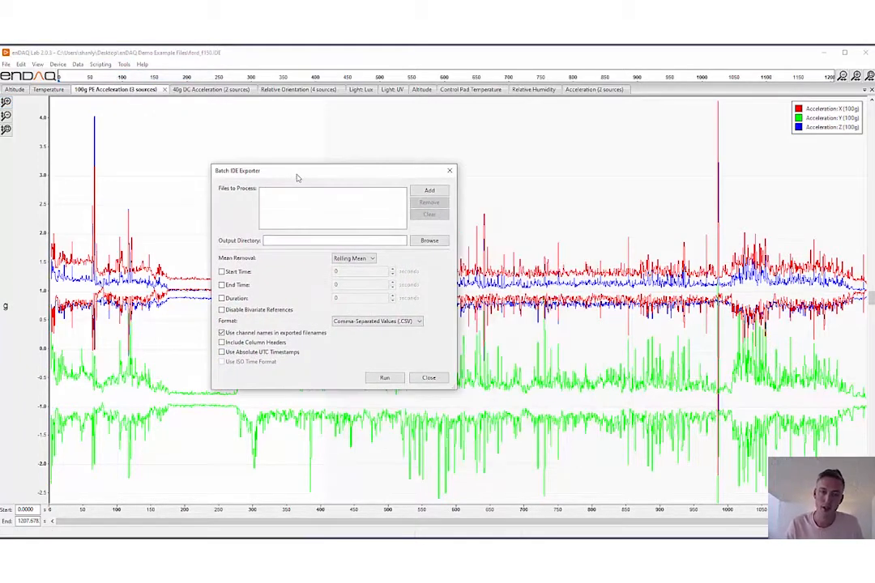
left_click(430, 192)
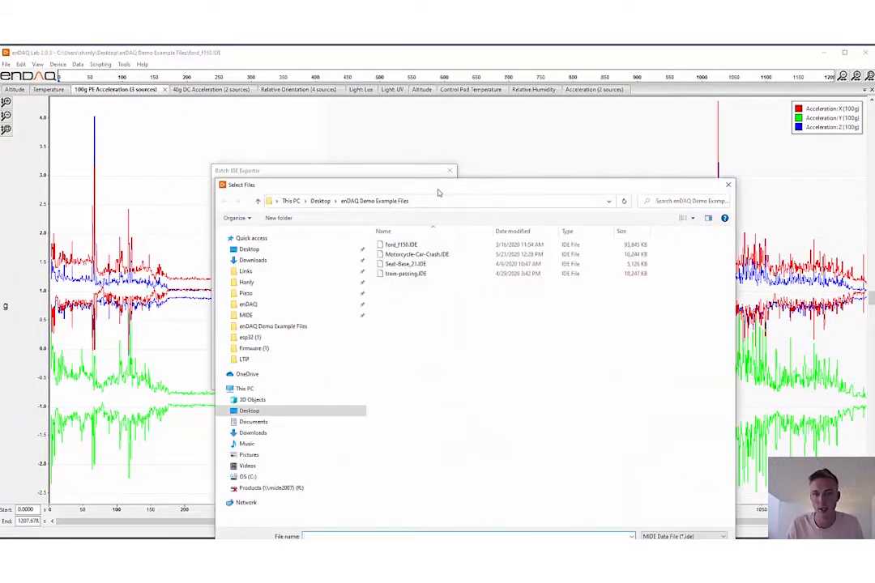
left_click_drag(437, 193, 413, 149)
left_click_drag(409, 269, 407, 214)
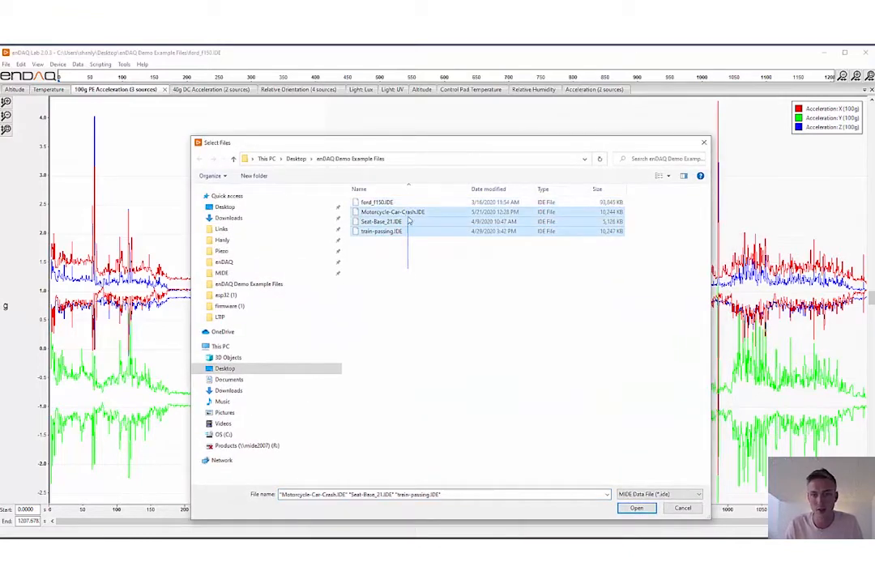
left_click(637, 509)
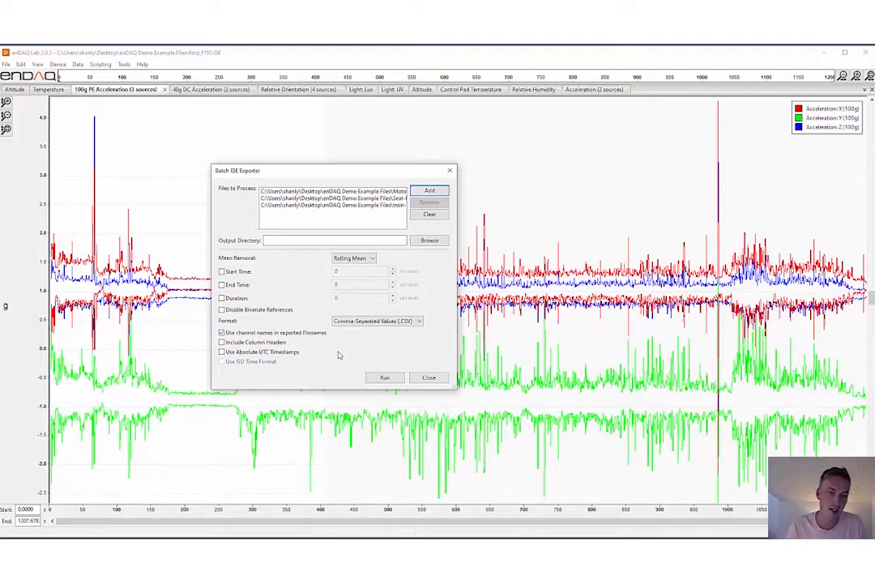
left_click(269, 343)
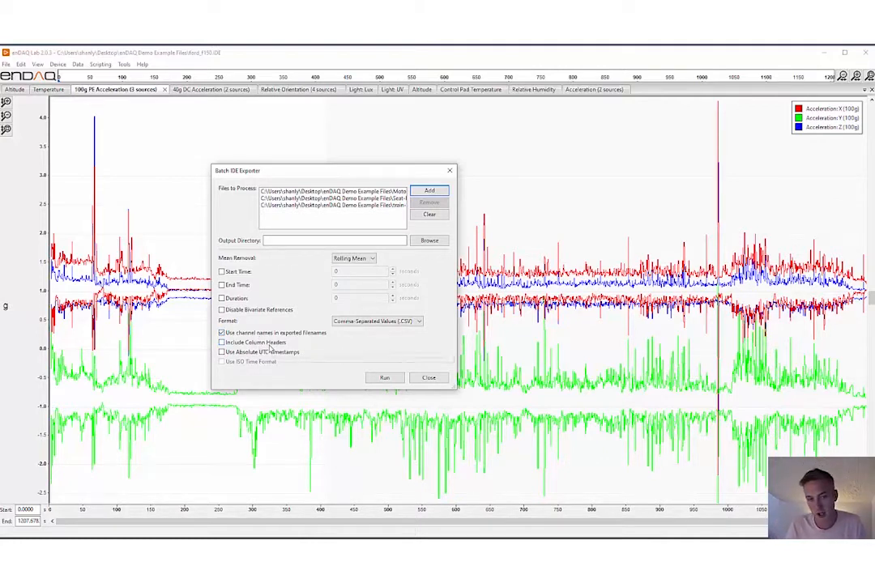
left_click(382, 378)
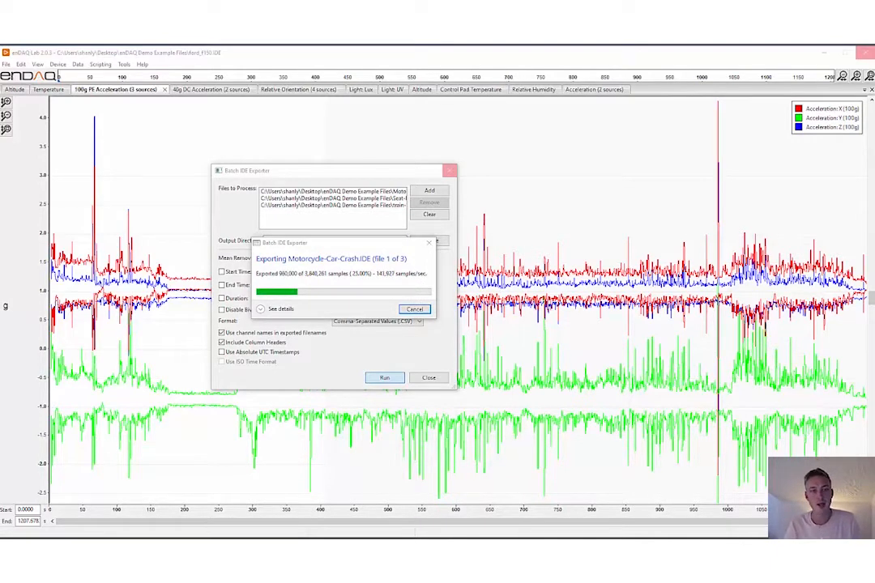
Open the enDAQ Demo Example Files folder from the Desktop in a new File Explorer window
key("super+e")
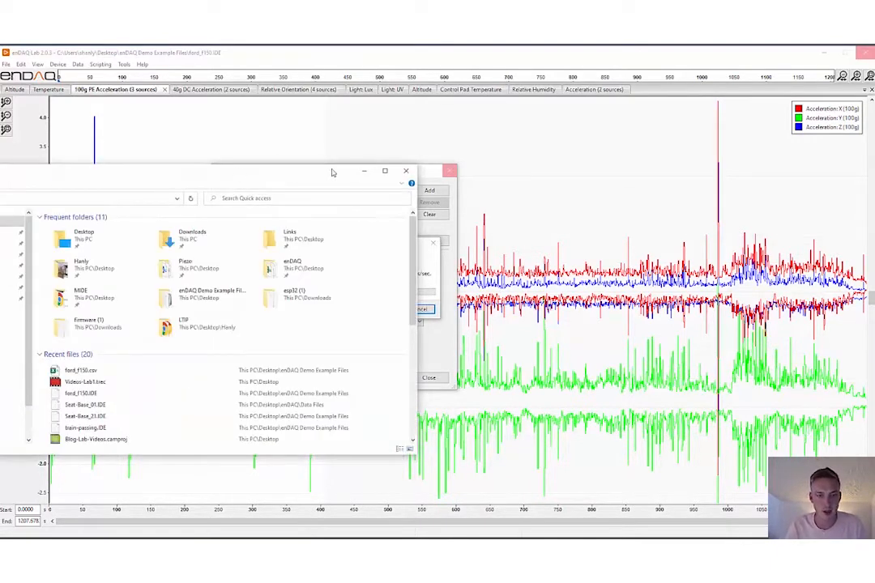
left_click_drag(187, 173, 558, 163)
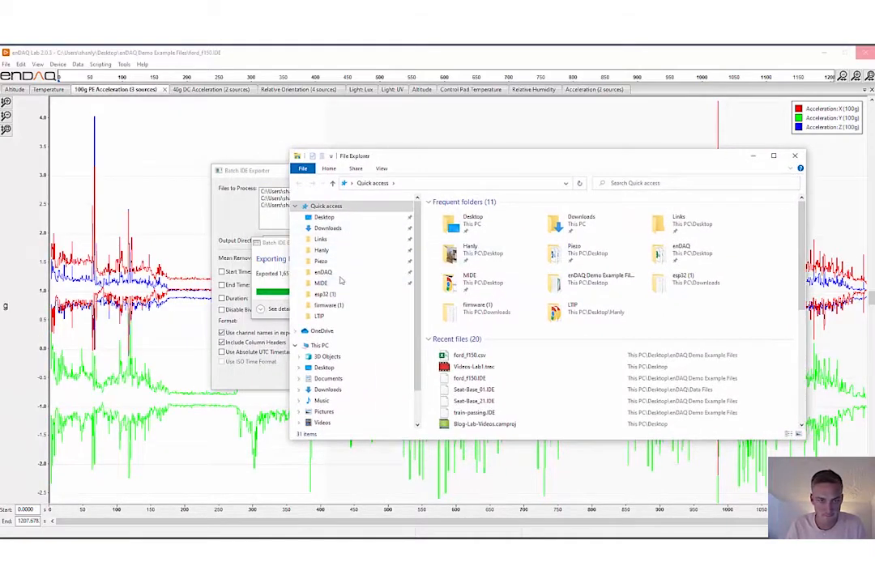
left_click(335, 218)
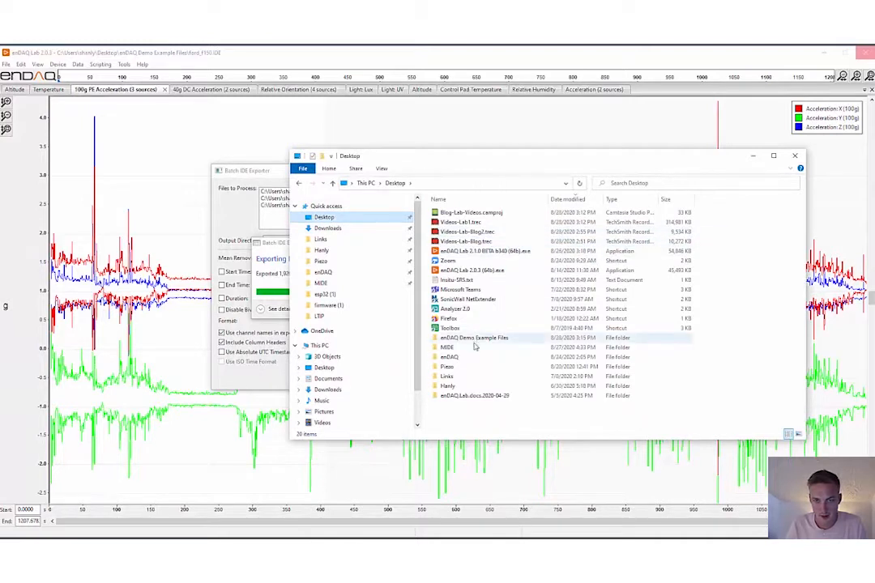
double_click(478, 338)
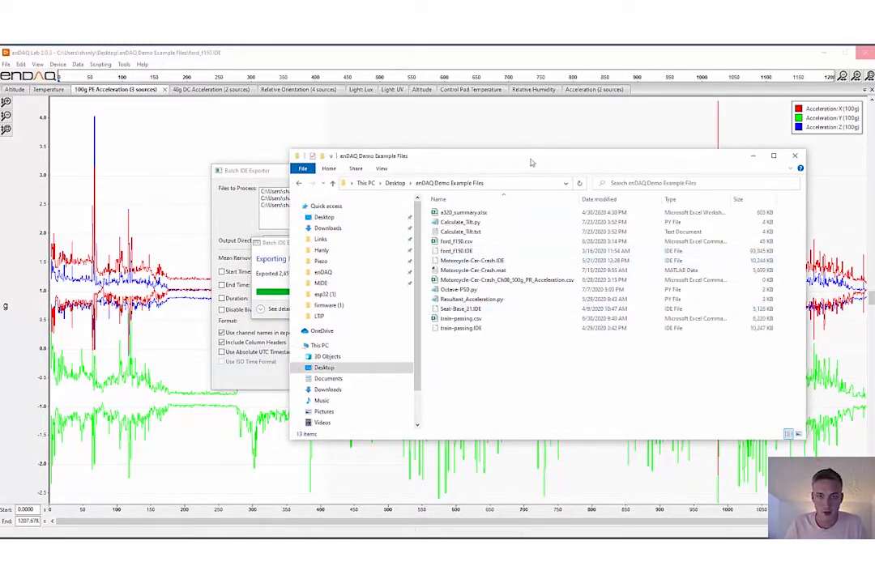
Arrange the folder and export progress windows to see both, and sort the files by date modified with a wider Name column
left_click_drag(530, 165, 444, 307)
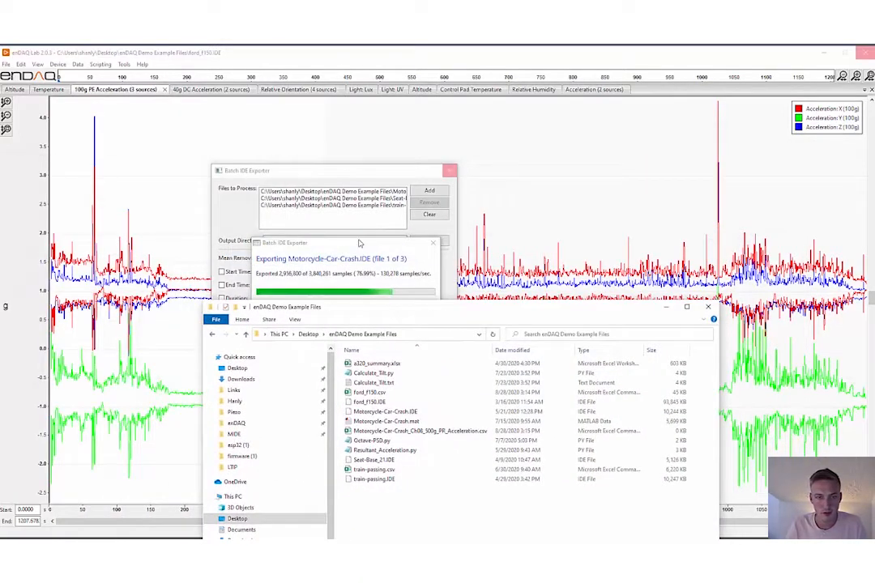
left_click_drag(359, 243, 402, 152)
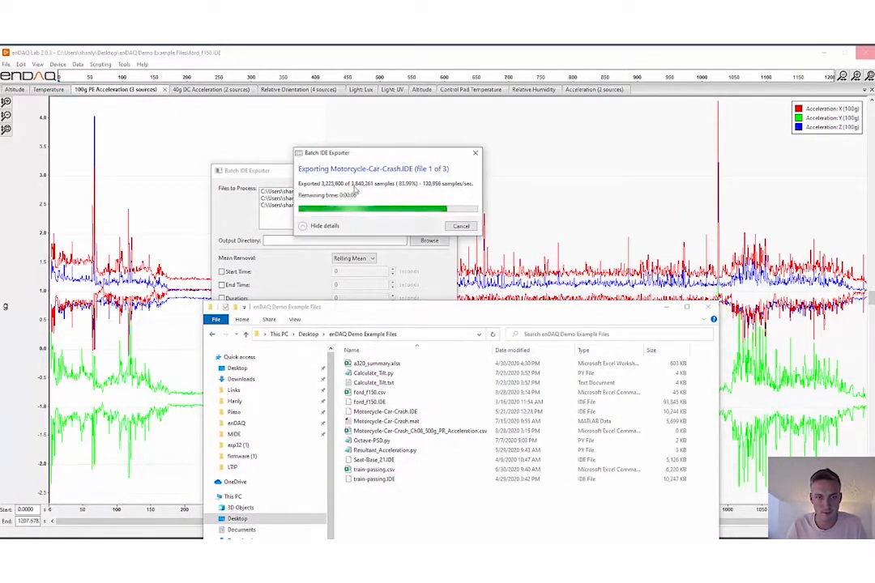
left_click_drag(407, 153, 597, 146)
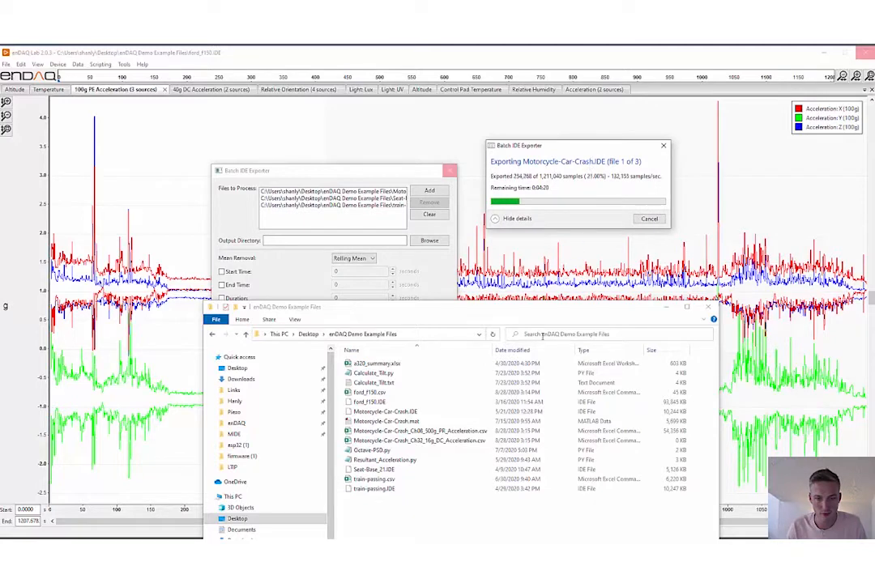
left_click_drag(525, 308, 557, 260)
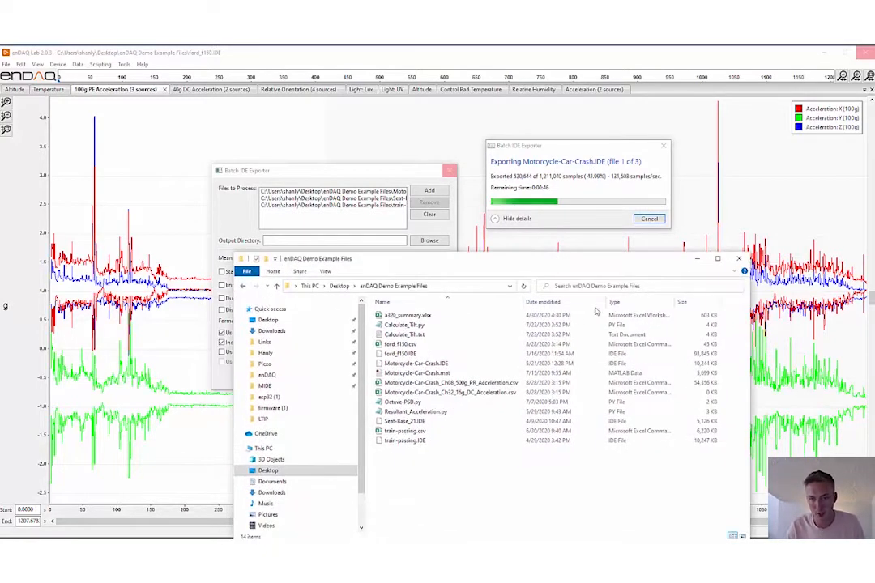
left_click(536, 302)
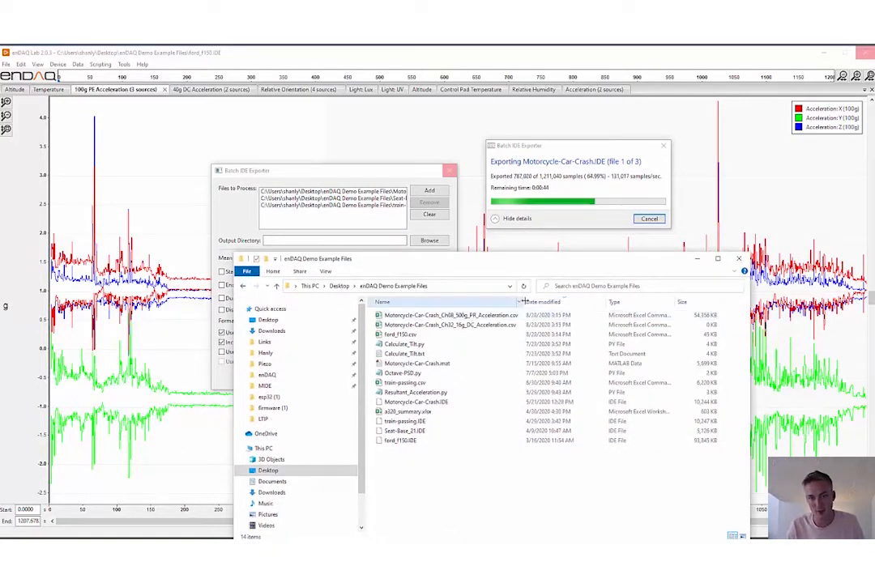
left_click_drag(525, 301, 538, 301)
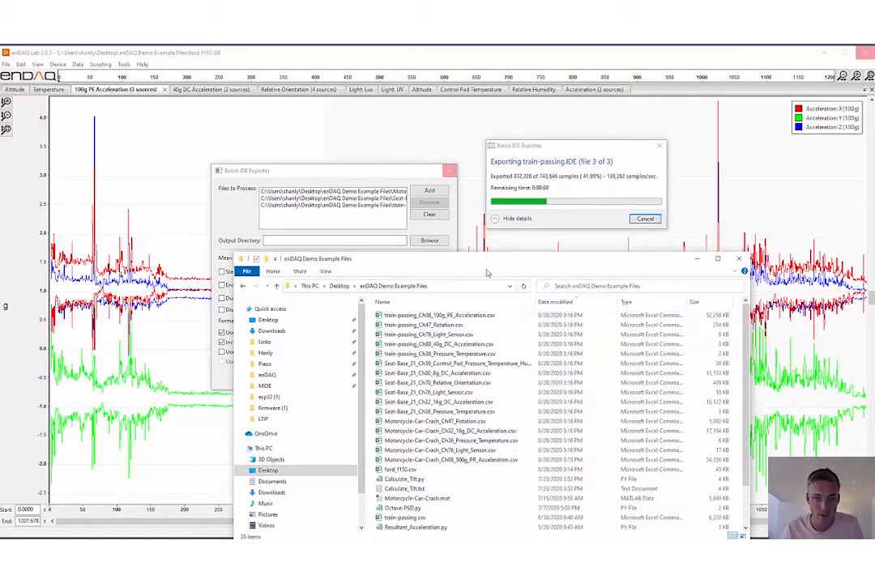
Dismiss the batch export report and close the exporter after reviewing its formats, leaving Comma-Separated Values (.CSV) selected
left_click_drag(495, 260, 698, 251)
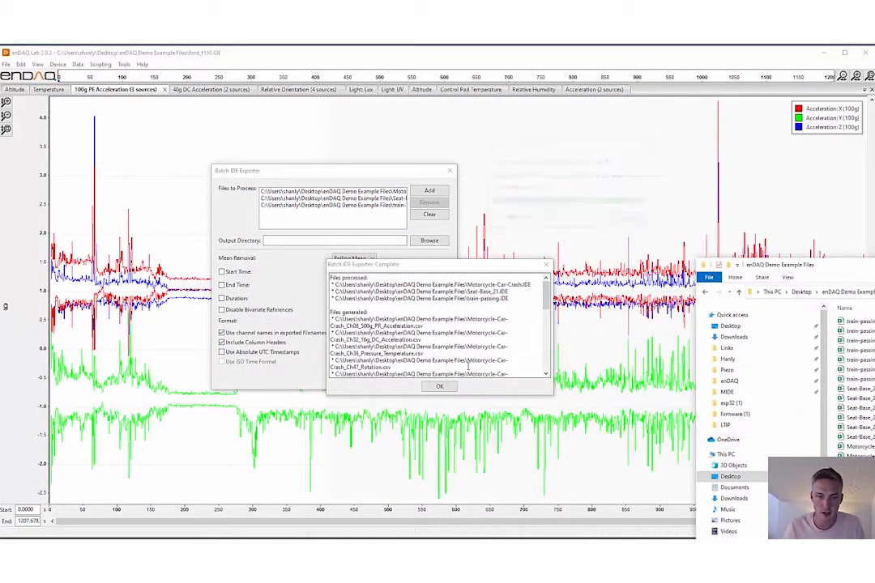
left_click(439, 386)
left_click(405, 321)
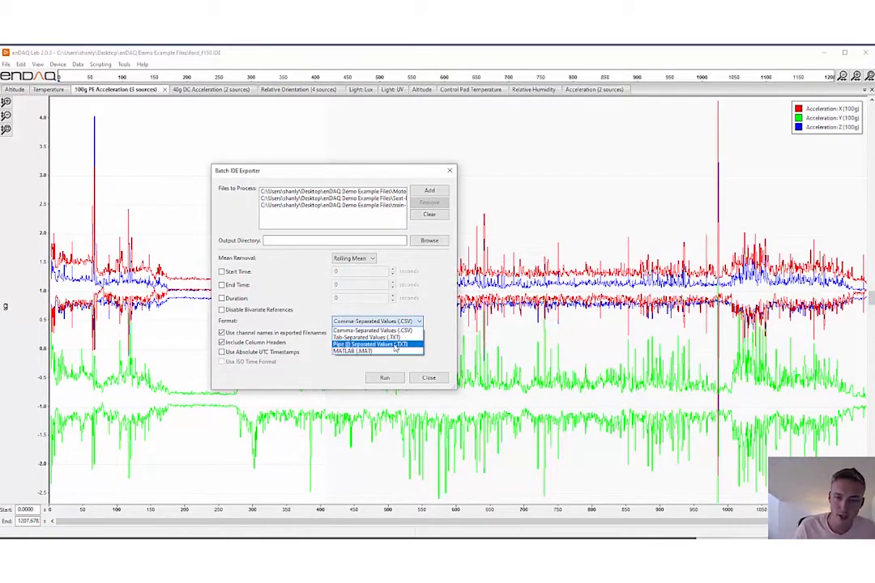
left_click(373, 331)
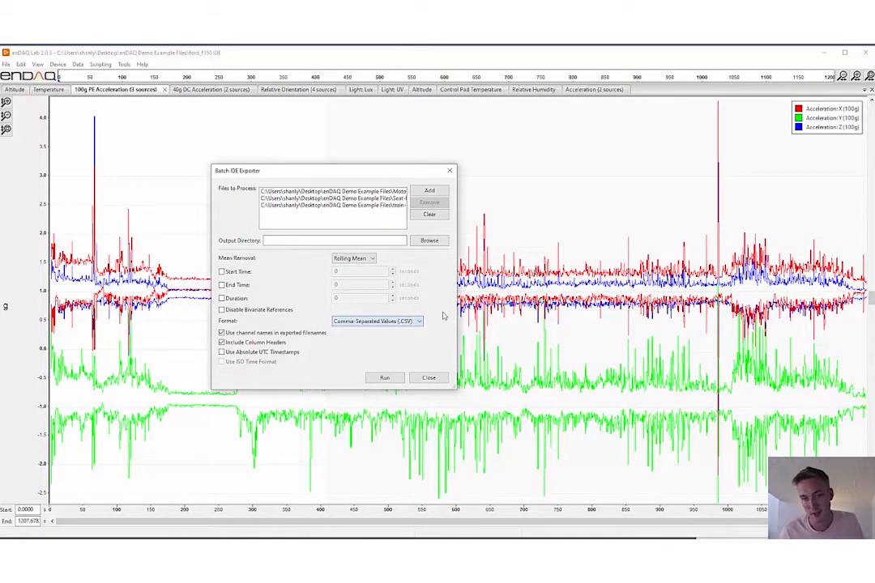
left_click(429, 378)
Open the IDE File Splitter and add ford_f150.IDE from the enDAQ Demo Example Files folder to the files to process
left_click(126, 64)
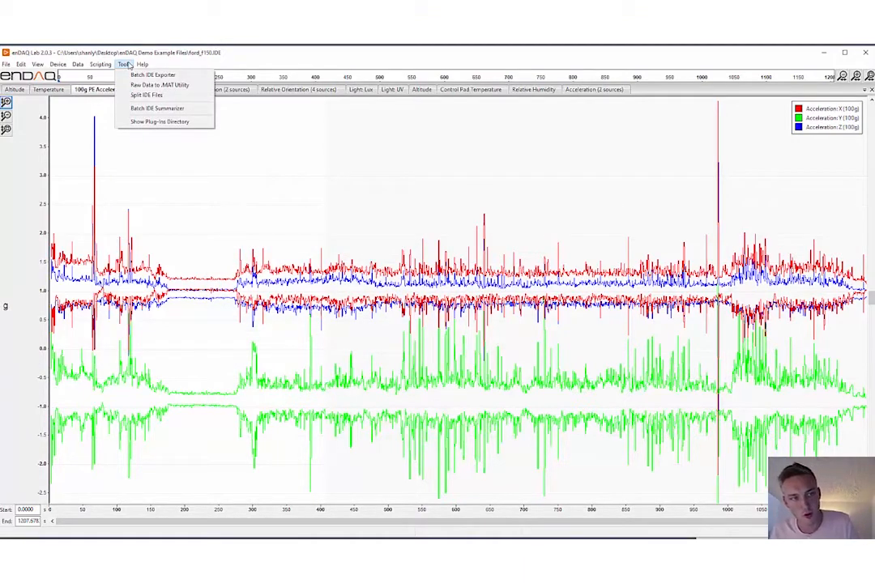
left_click(148, 95)
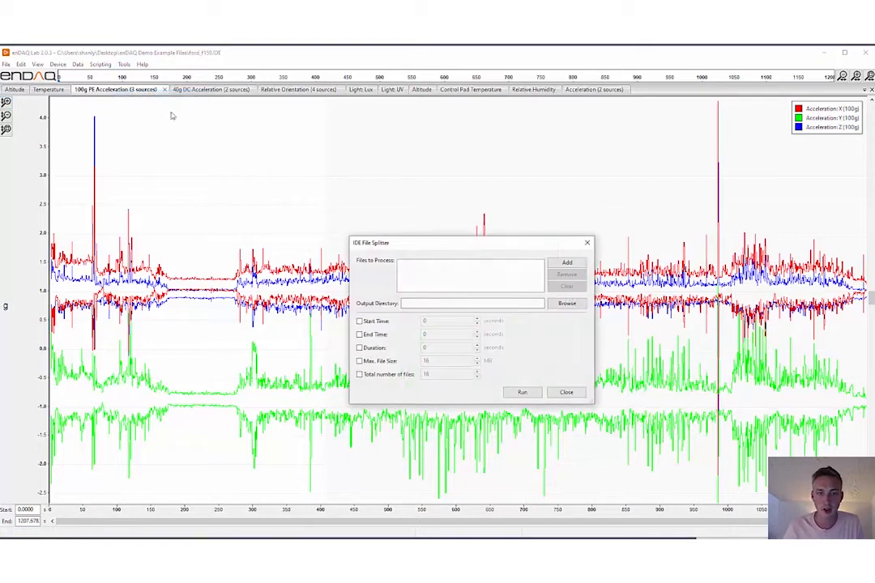
left_click_drag(517, 245, 412, 185)
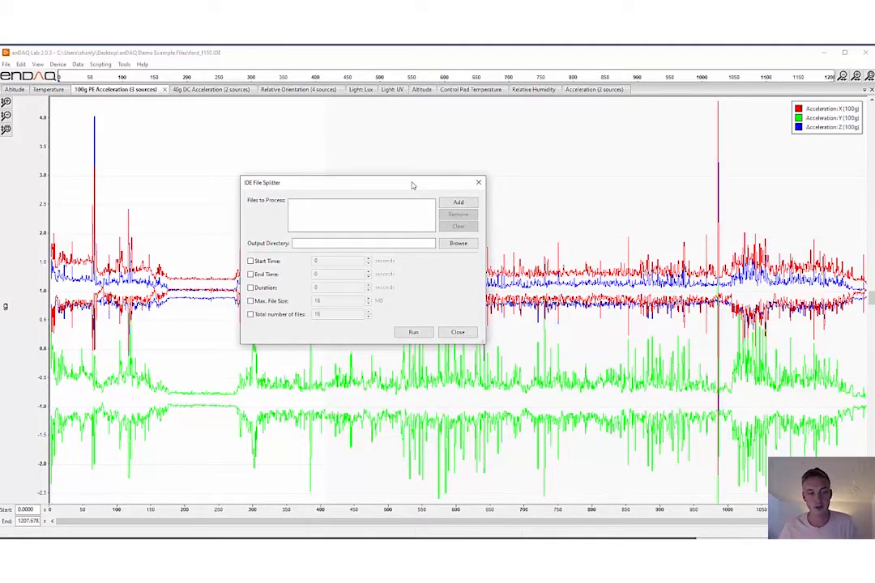
left_click(469, 207)
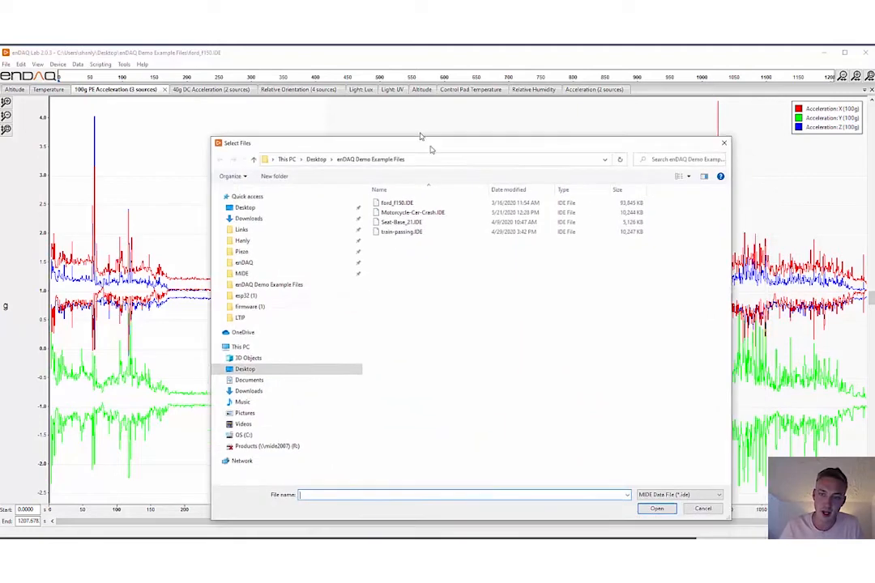
left_click(397, 167)
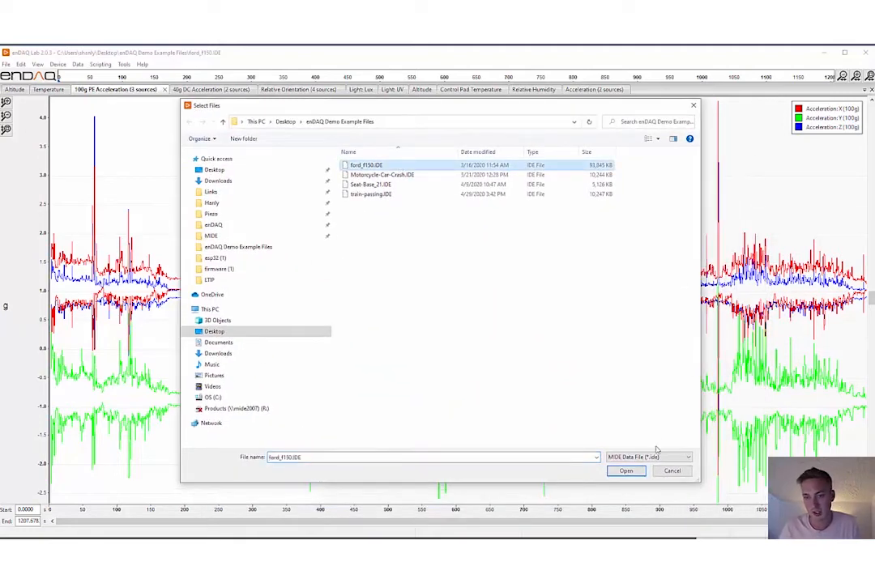
left_click(627, 470)
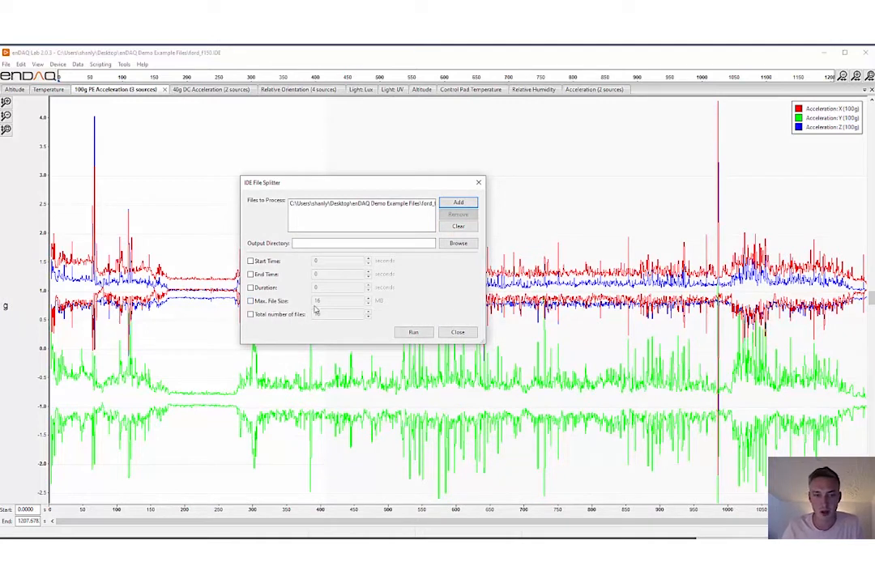
Split ford_f150.IDE into a total of 10 files
left_click(274, 315)
type("10")
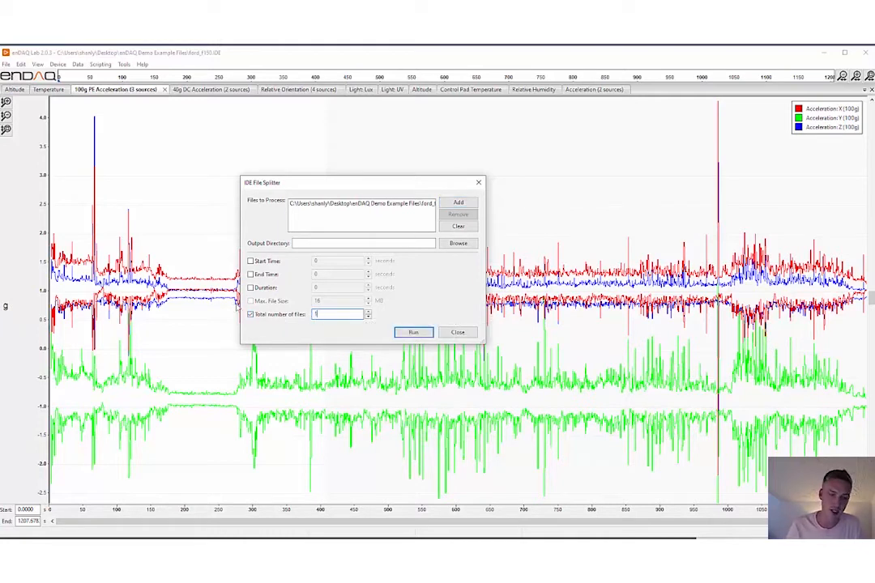
left_click(414, 333)
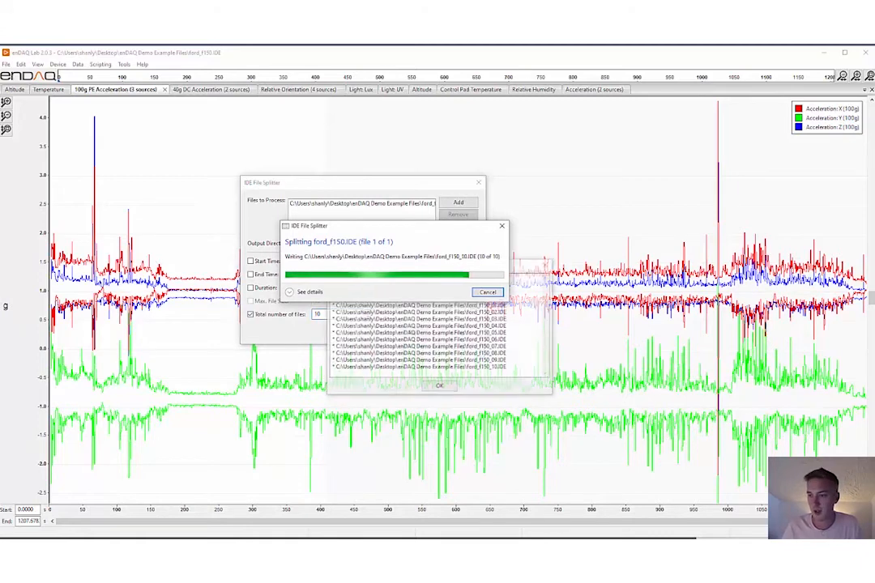
Check the split files in the enDAQ Demo Example Files folder window, move it aside, and close the completion report and the splitter
left_click_drag(874, 292, 761, 152)
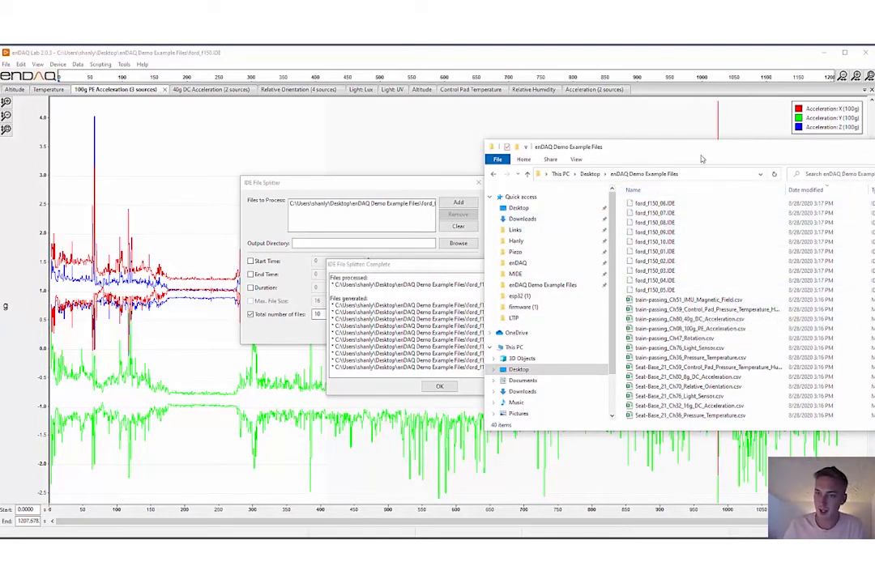
left_click_drag(705, 148, 874, 150)
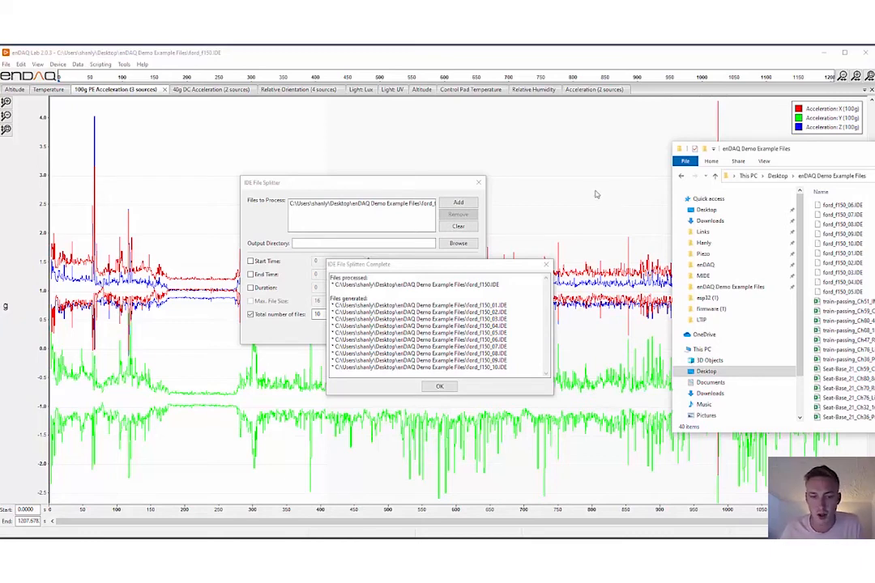
left_click(440, 387)
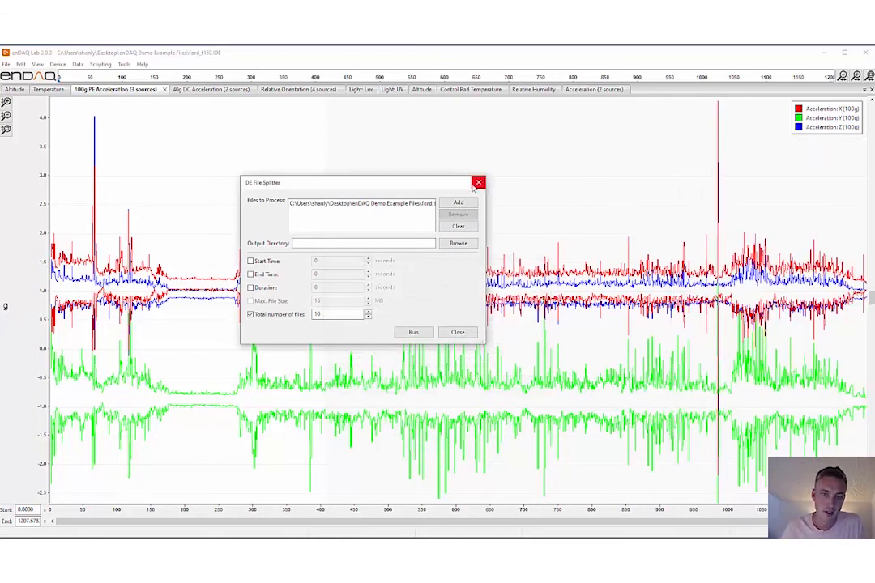
left_click(478, 183)
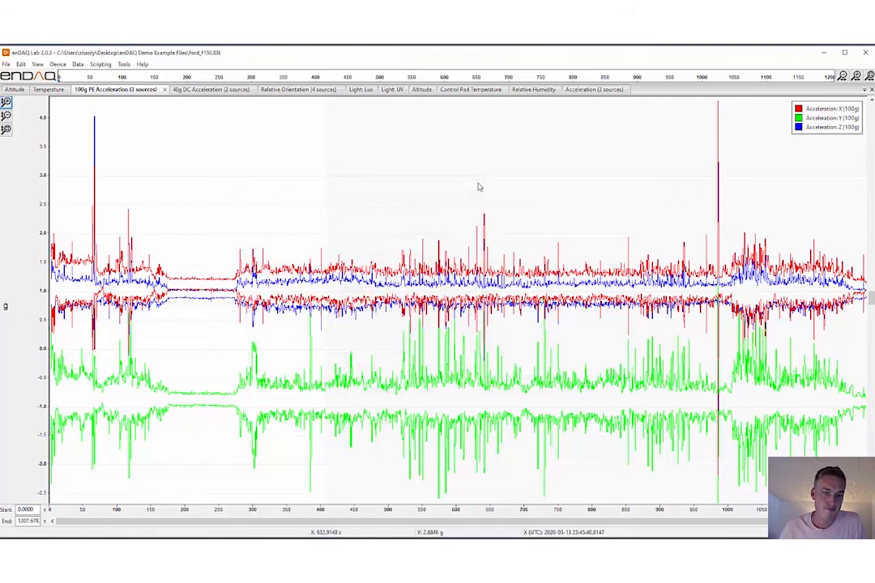